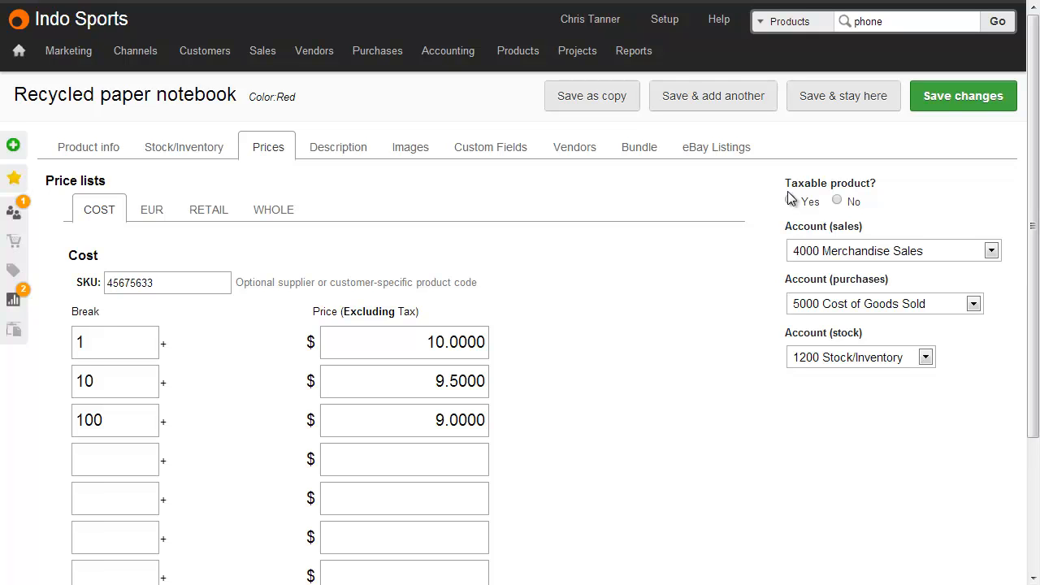
Compare the supplier SKU on the notebook's Cost price list with the product's own Model / SKU, returning to its prices.
{"action": "left_click", "coordinate": [214, 277]}
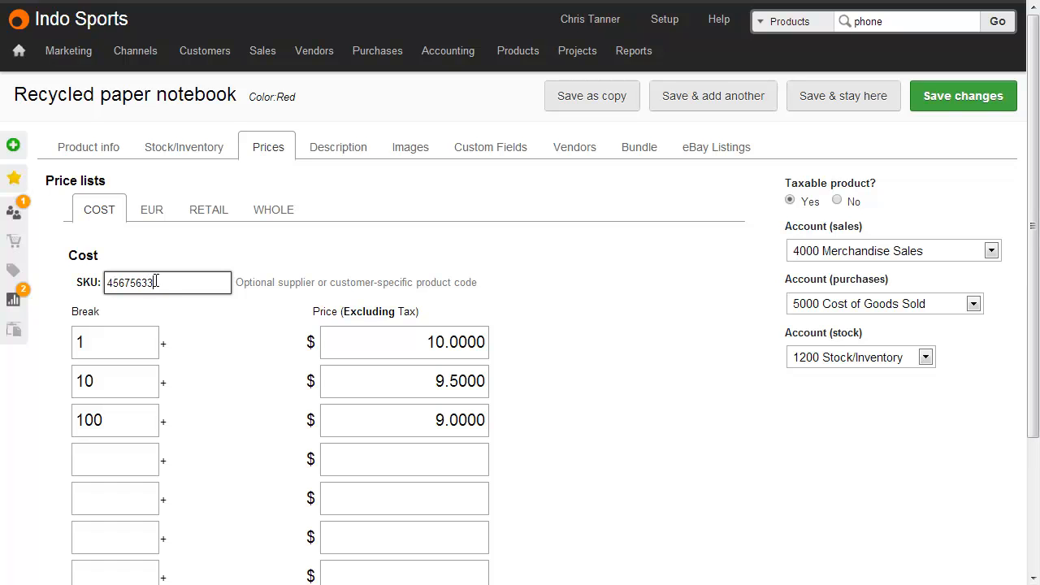
{"action": "left_click", "coordinate": [93, 146]}
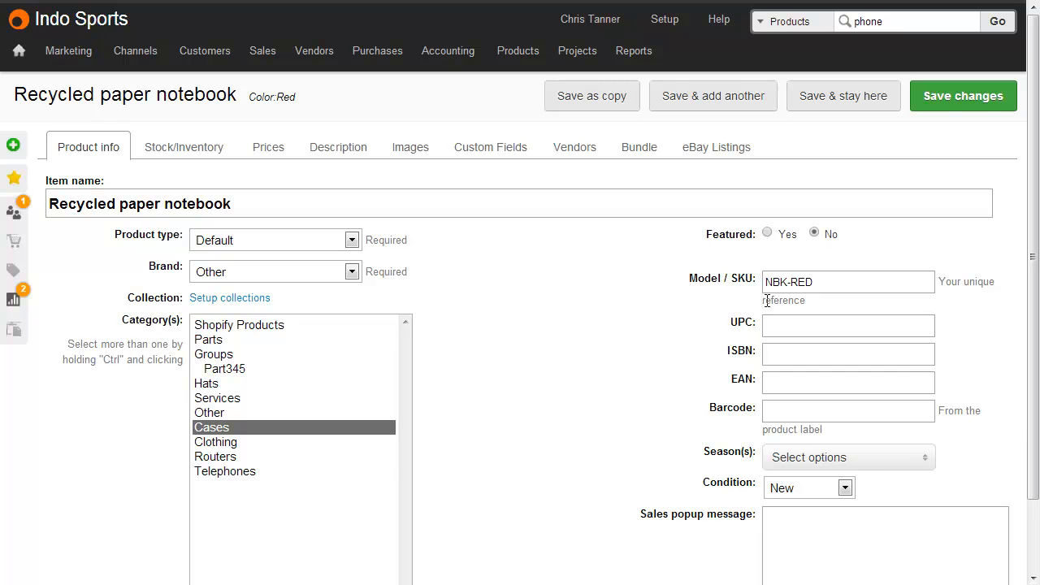
{"action": "left_click", "coordinate": [264, 152]}
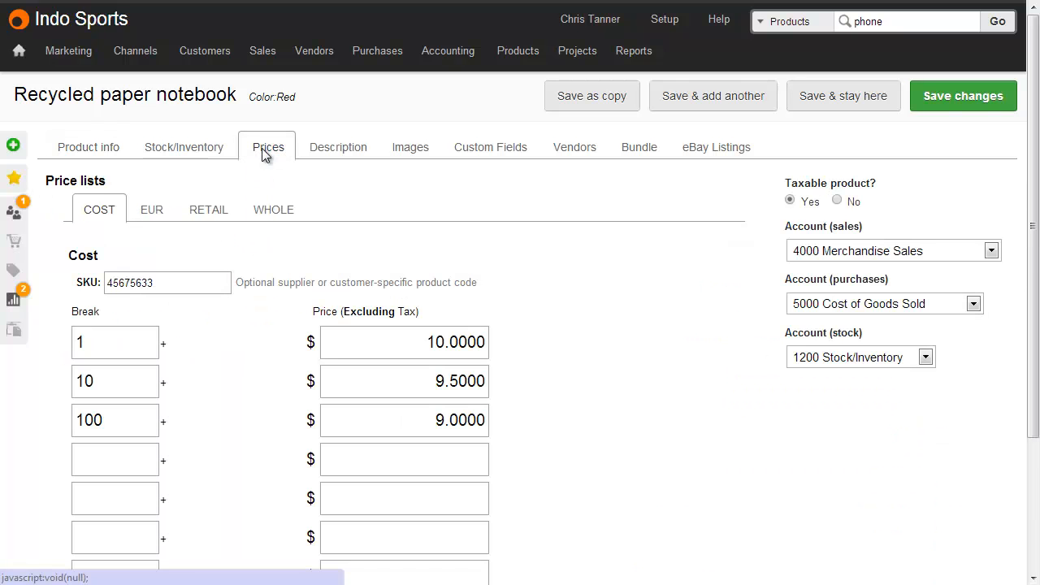
Examine the quantity breaks and their matching unit prices on the Cost price list of the Recycled paper notebook.
{"action": "left_click", "coordinate": [136, 343]}
{"action": "left_click", "coordinate": [137, 381]}
{"action": "left_click", "coordinate": [141, 418]}
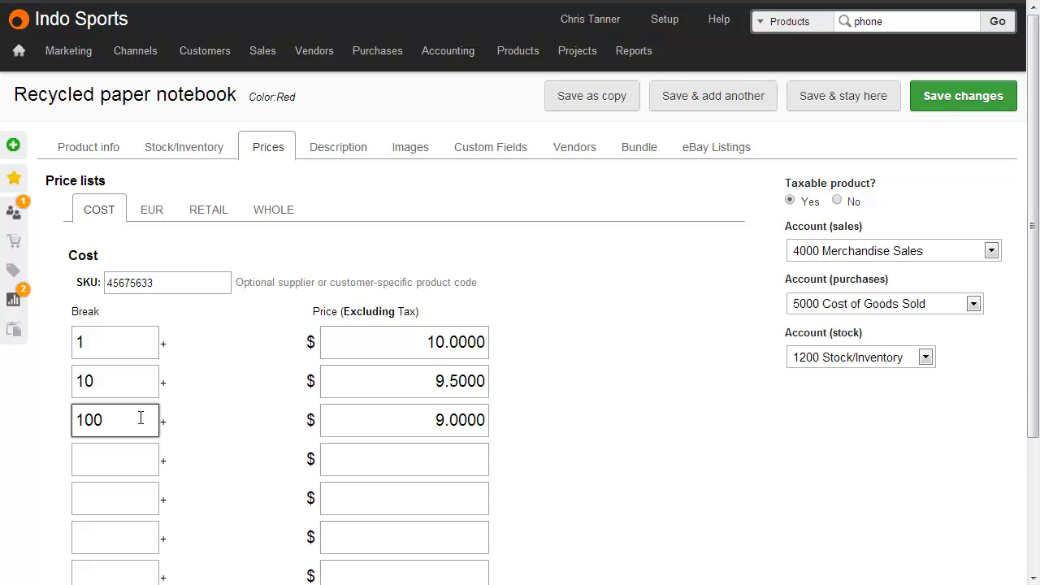
{"action": "left_click", "coordinate": [130, 350]}
{"action": "left_click", "coordinate": [419, 338]}
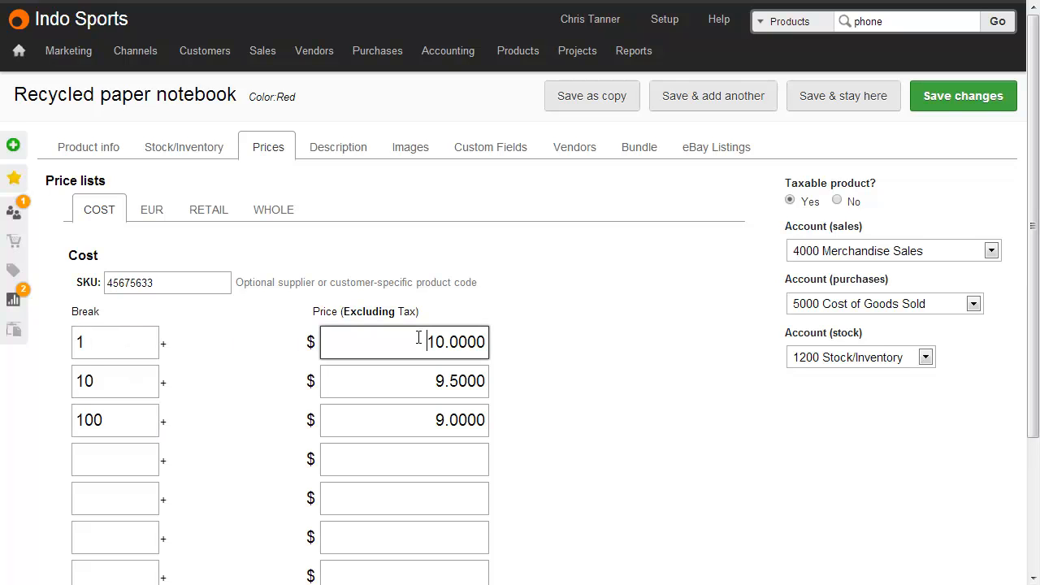
{"action": "left_click", "coordinate": [126, 383]}
{"action": "left_click", "coordinate": [413, 378]}
{"action": "left_click", "coordinate": [122, 416]}
{"action": "left_click", "coordinate": [410, 412]}
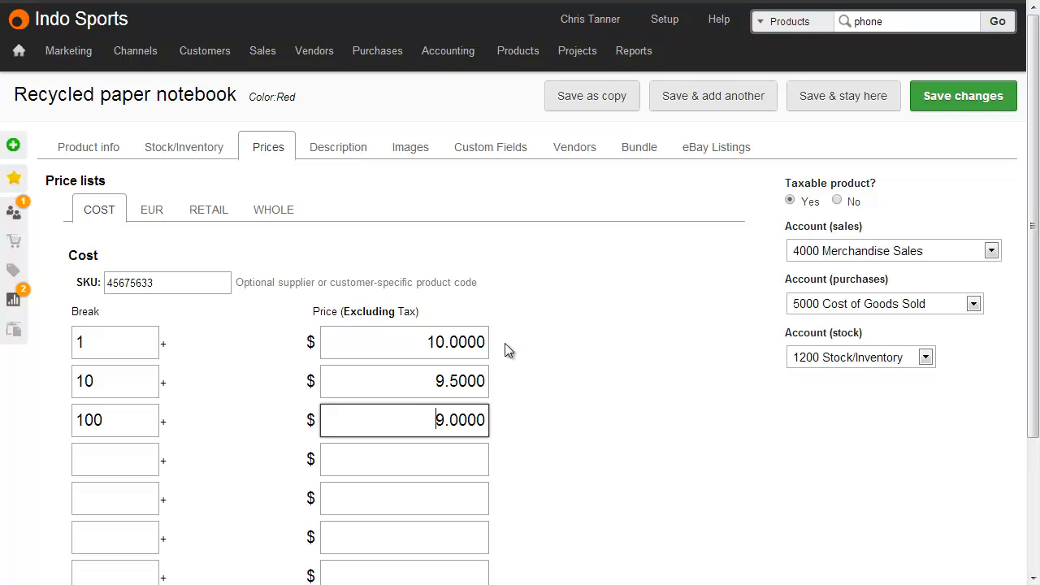
{"action": "left_click", "coordinate": [513, 421]}
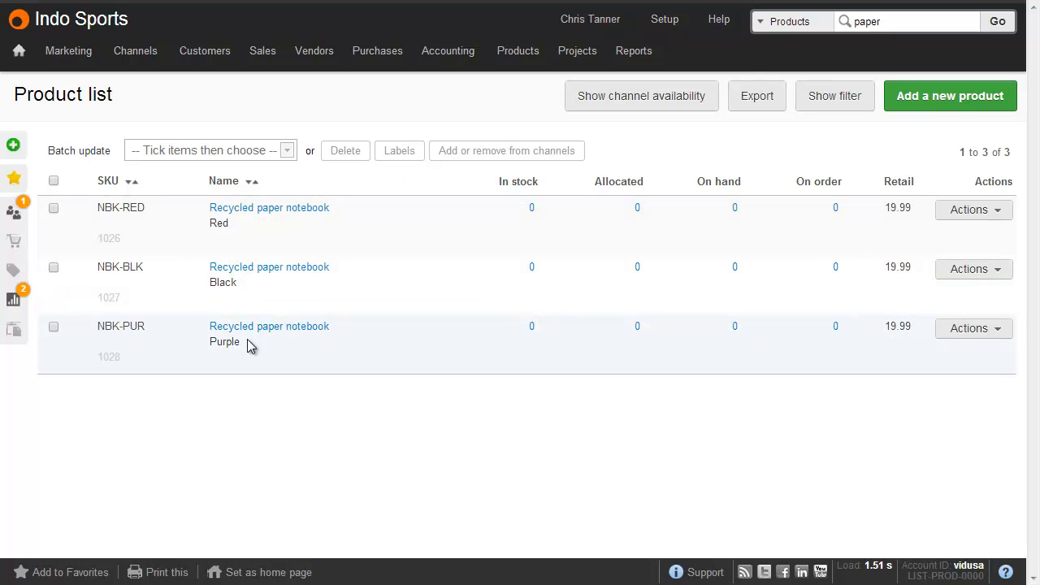
Open the variants of the red Recycled paper notebook and bring up their prices for the Retail price list.
{"action": "left_click", "coordinate": [967, 210]}
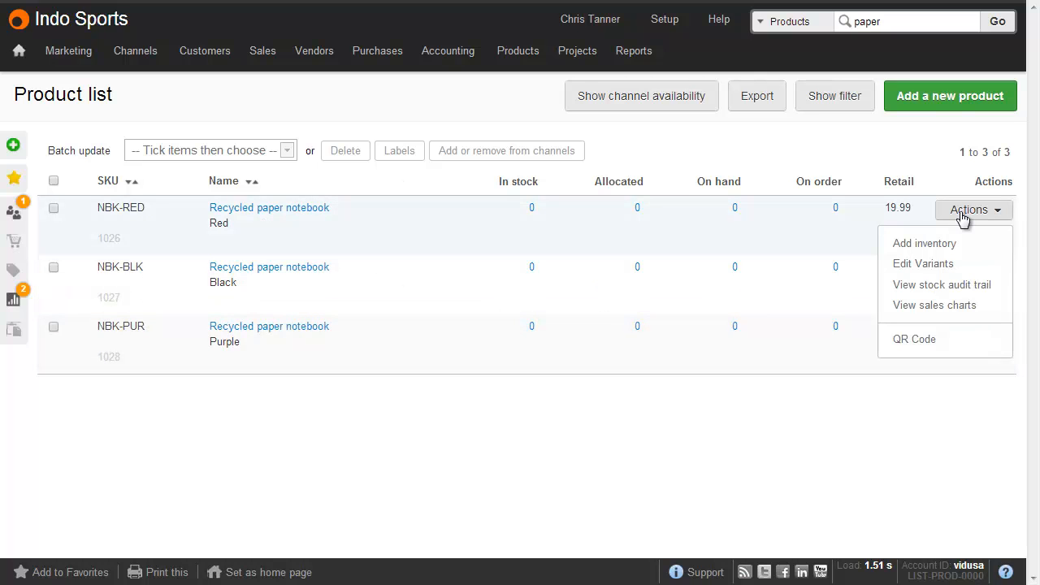
{"action": "left_click", "coordinate": [947, 264]}
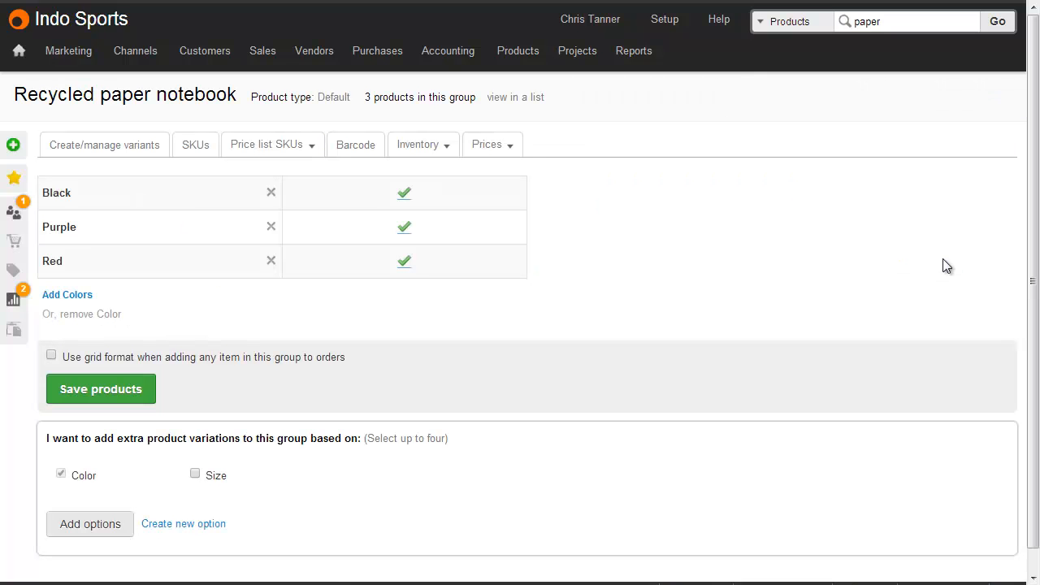
{"action": "left_click", "coordinate": [506, 149]}
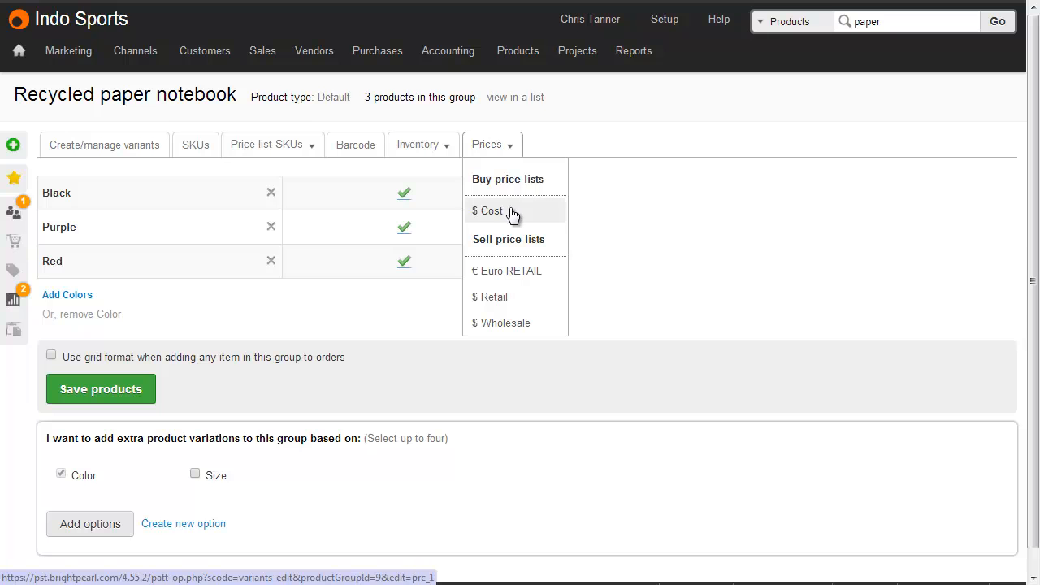
{"action": "left_click", "coordinate": [512, 298]}
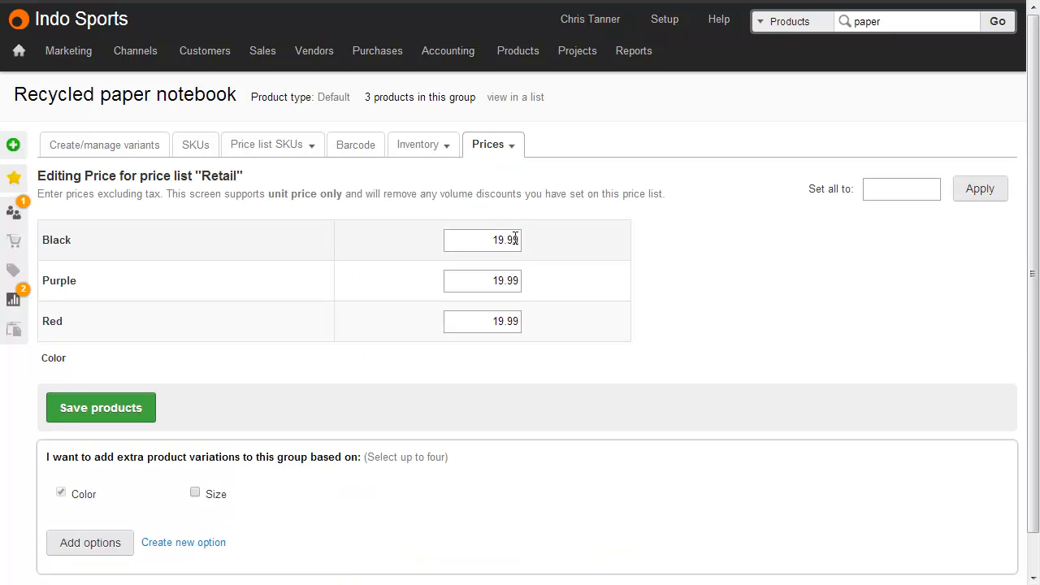
Apply a Retail price of 12 to all the notebook's color variants at once.
{"action": "left_click", "coordinate": [886, 189]}
{"action": "type", "text": "12"}
{"action": "left_click", "coordinate": [975, 193]}
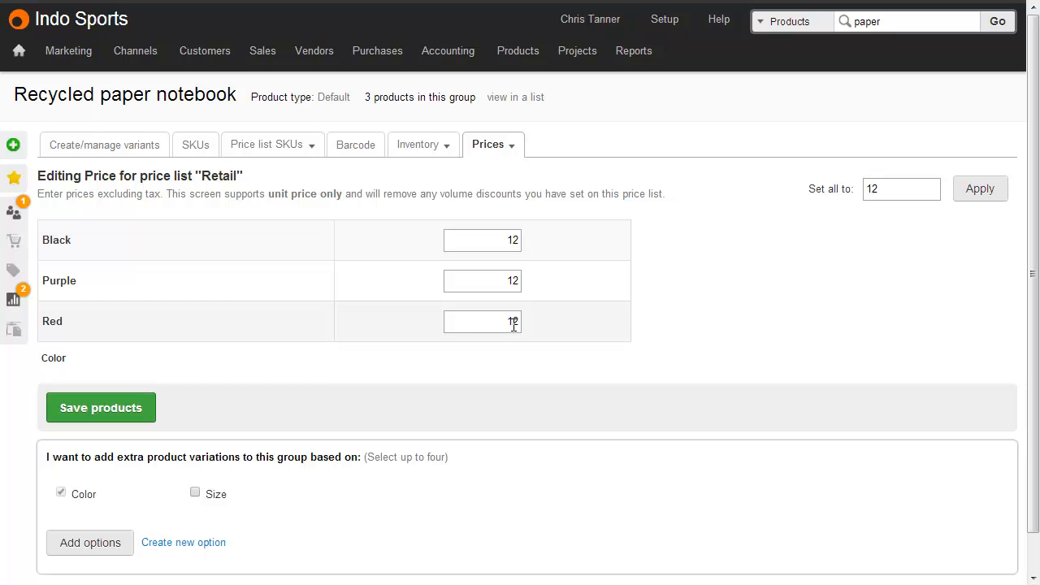
Read the note about volume discounts on the Retail price screen and the tax note on the product import form.
{"action": "left_click_drag", "start_coordinate": [166, 193], "coordinate": [673, 191]}
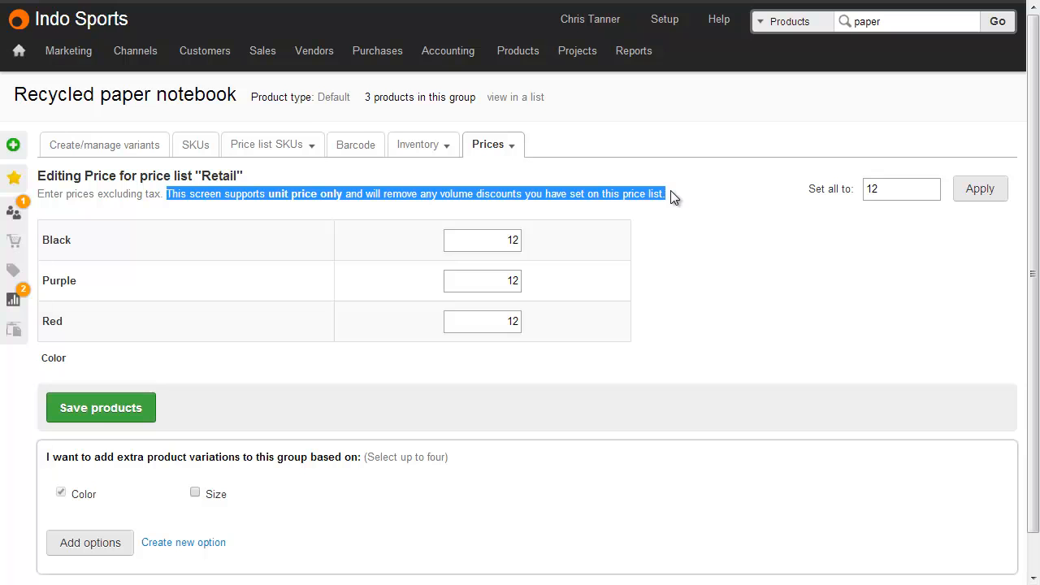
{"action": "left_click", "coordinate": [245, 162]}
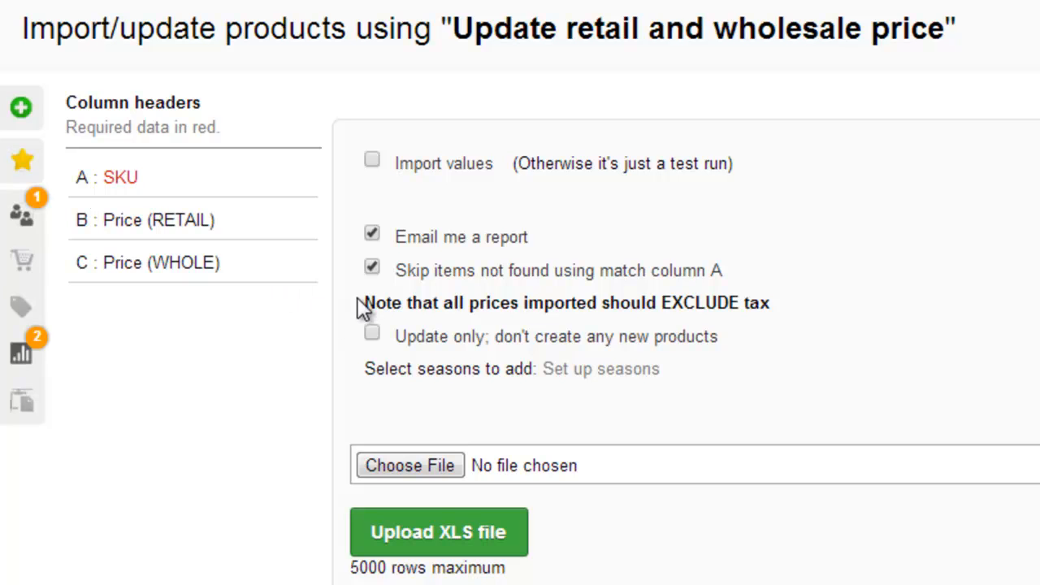
{"action": "left_click_drag", "start_coordinate": [361, 303], "coordinate": [802, 302]}
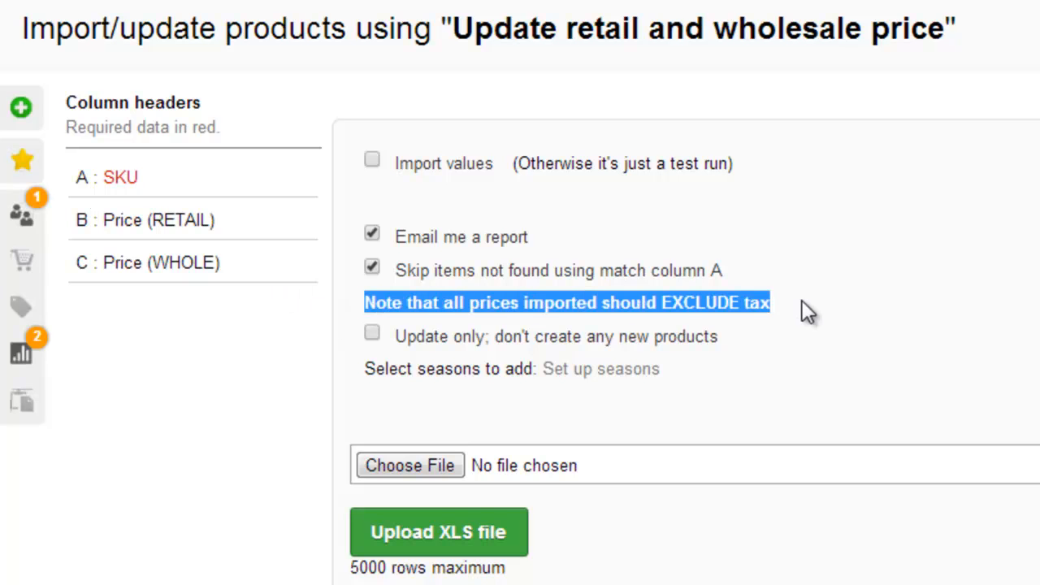
{"action": "left_click", "coordinate": [802, 302]}
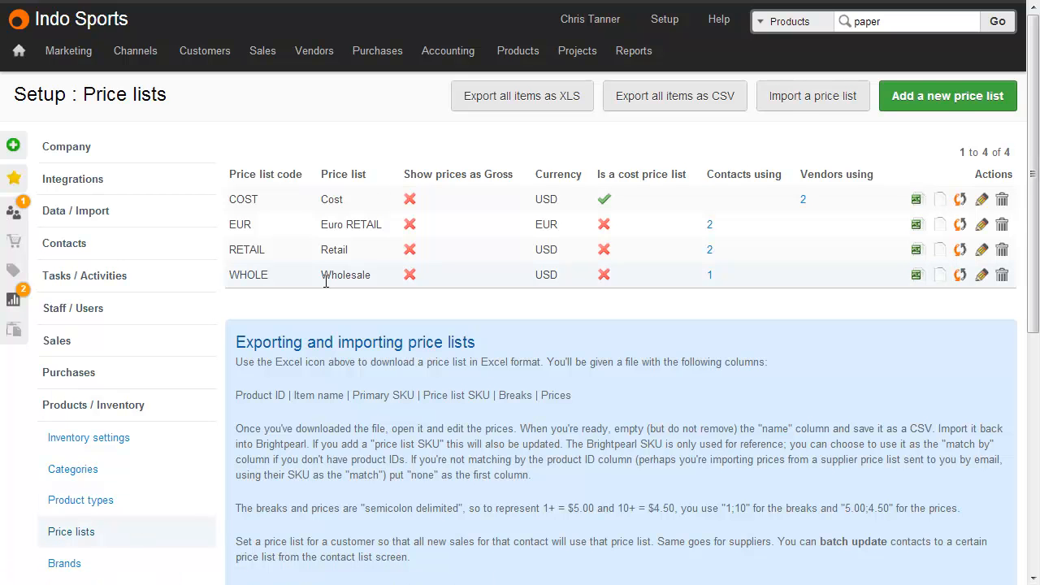
Review the match column and price list choices in the price list import form, and close it without importing.
{"action": "left_click", "coordinate": [787, 98]}
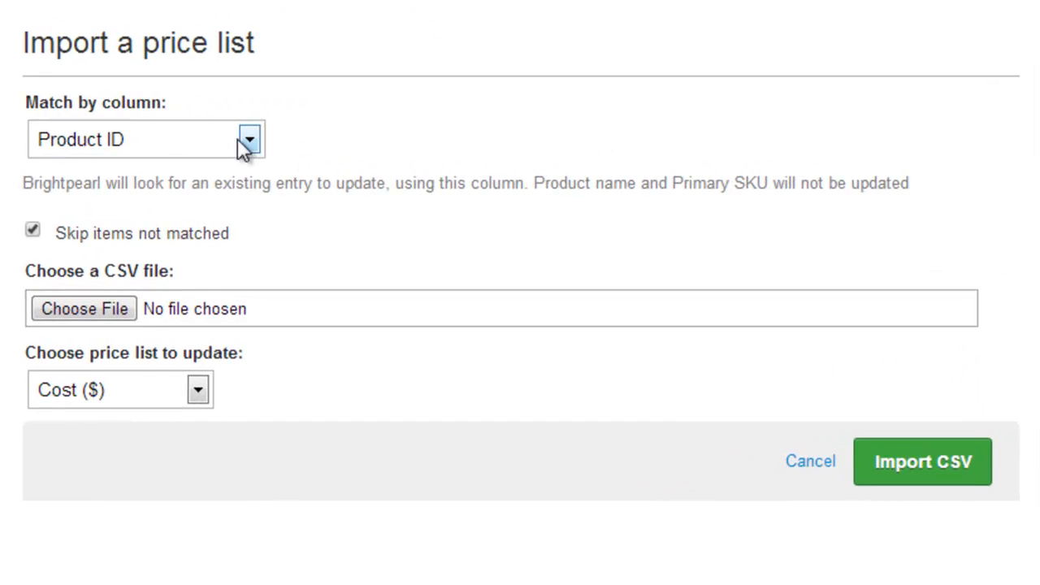
{"action": "left_click", "coordinate": [341, 153]}
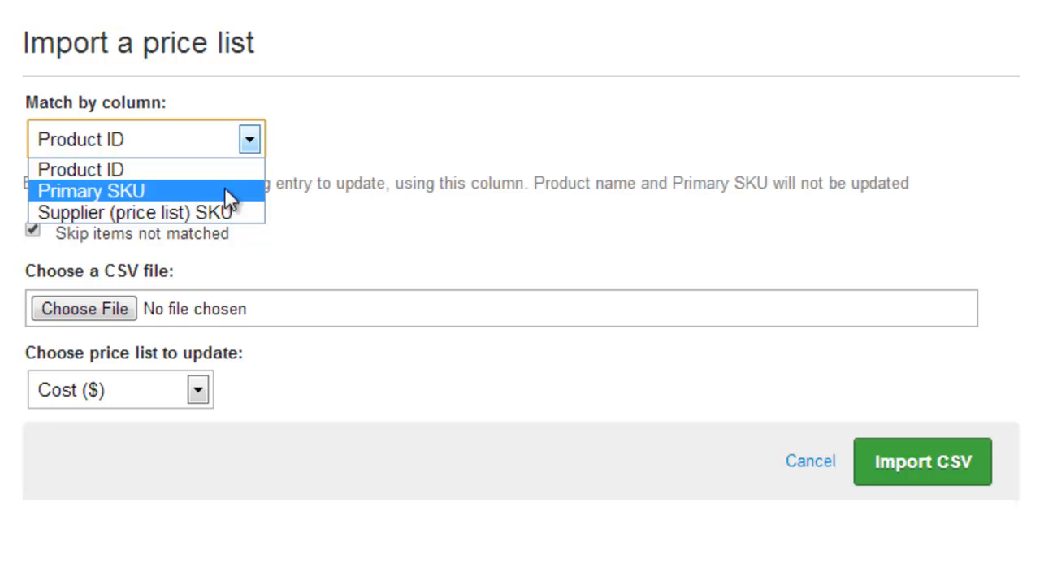
{"action": "left_click", "coordinate": [352, 163]}
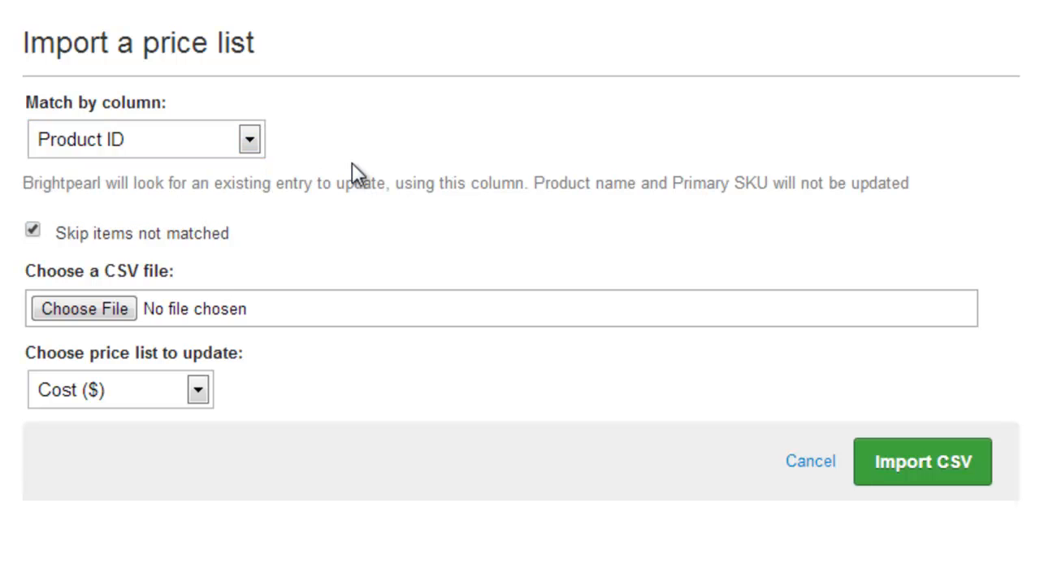
{"action": "left_click", "coordinate": [198, 389]}
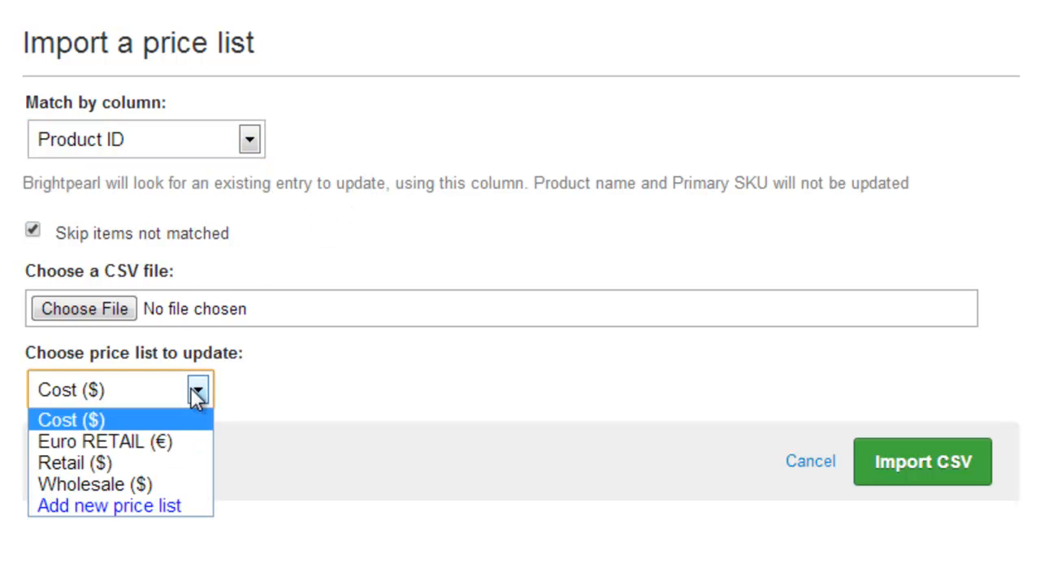
{"action": "left_click", "coordinate": [316, 371]}
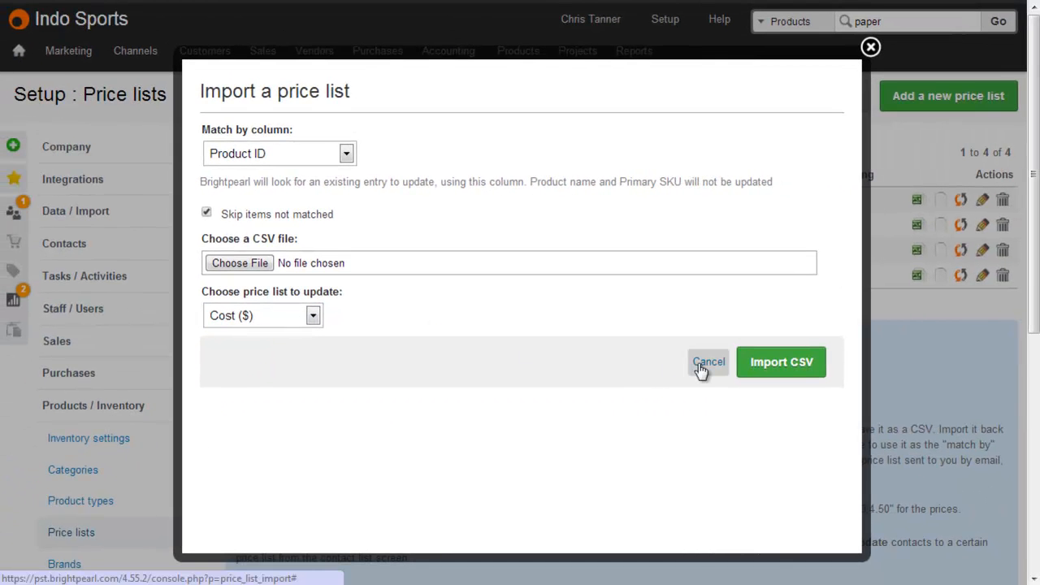
{"action": "left_click", "coordinate": [700, 366]}
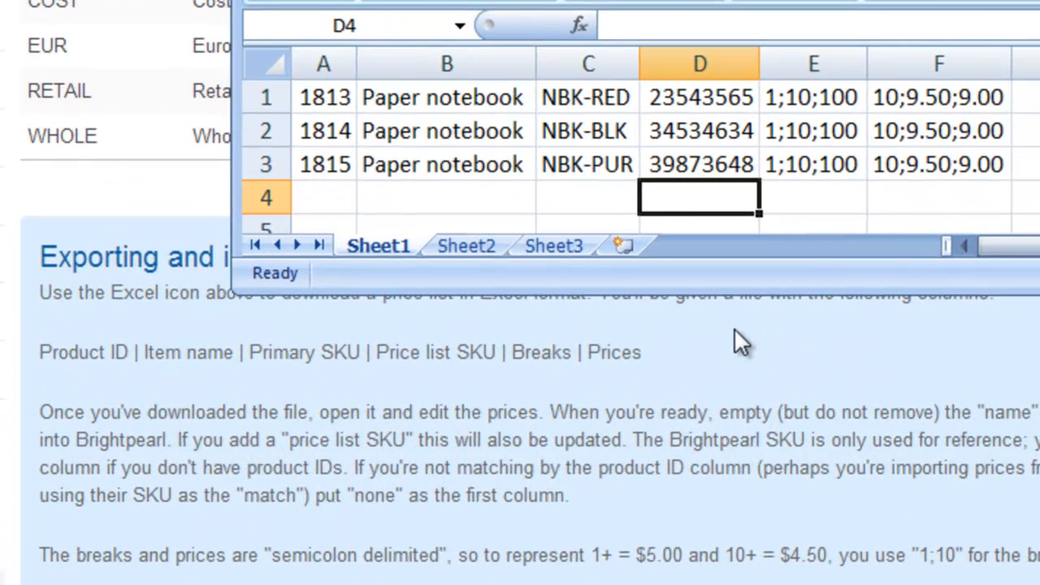
Examine the product ID, name, SKU, price list SKU and quantity break columns of the price list in the Excel sheet.
{"action": "left_click", "coordinate": [321, 91]}
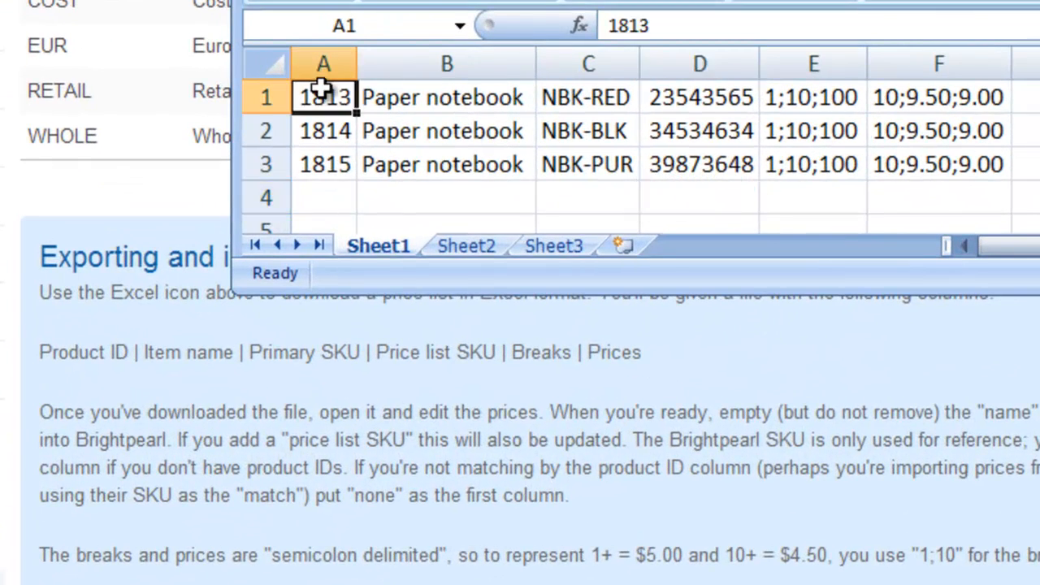
{"action": "left_click", "coordinate": [400, 96]}
{"action": "left_click_drag", "start_coordinate": [585, 96], "coordinate": [582, 182]}
{"action": "left_click_drag", "start_coordinate": [658, 97], "coordinate": [696, 200]}
{"action": "left_click", "coordinate": [822, 96]}
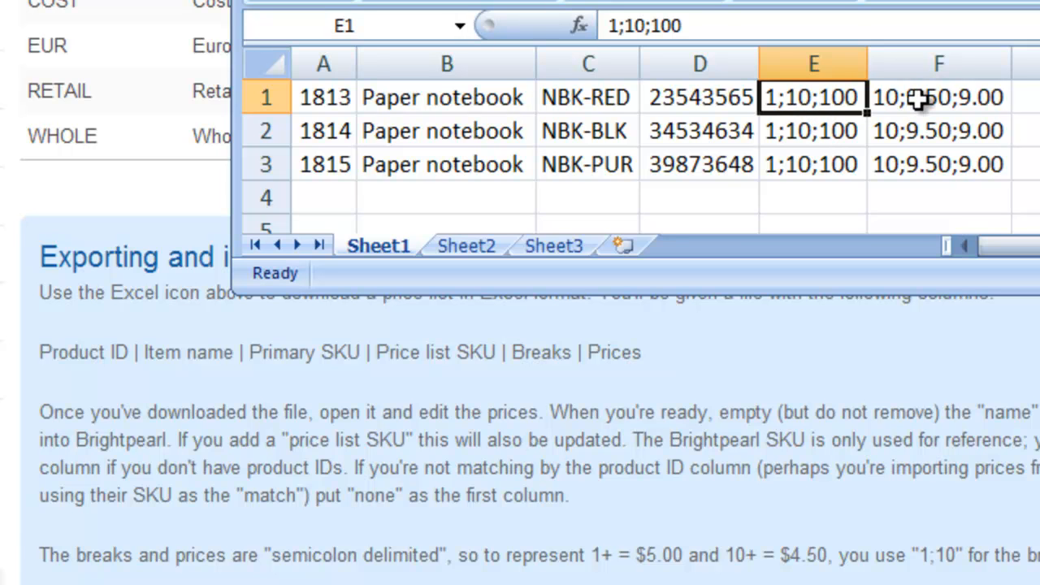
{"action": "left_click", "coordinate": [341, 64]}
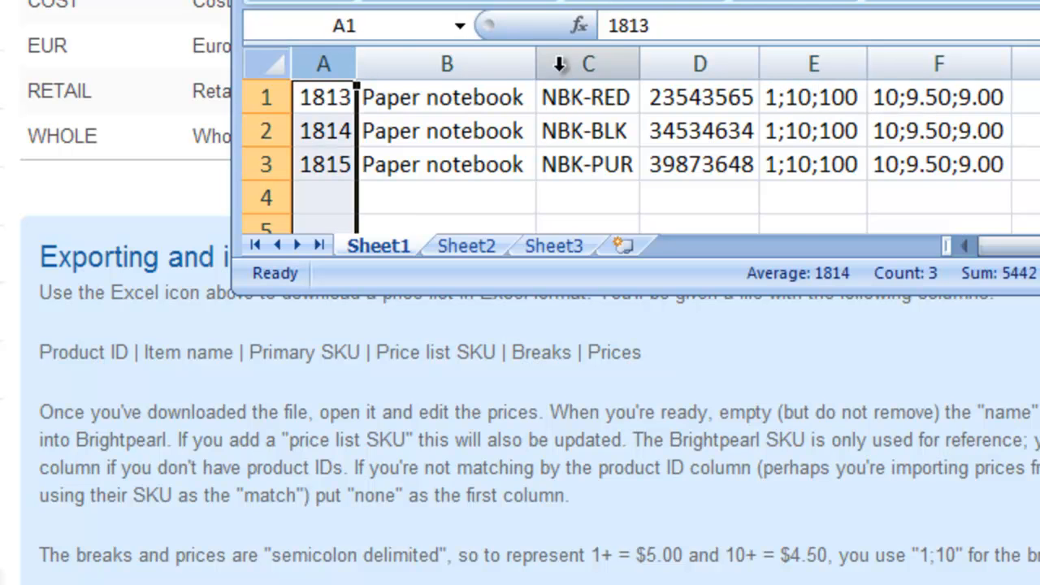
{"action": "left_click", "coordinate": [563, 64]}
{"action": "left_click", "coordinate": [696, 64]}
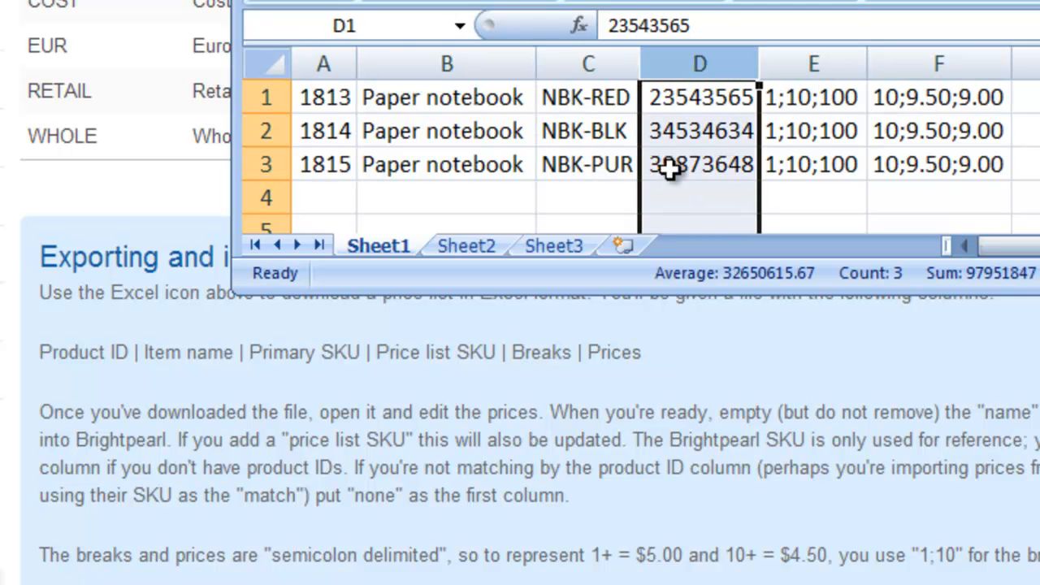
Clear the primary SKUs in C1:C3 and the product IDs in A1:A3 of the price sheet.
{"action": "left_click_drag", "start_coordinate": [592, 102], "coordinate": [593, 152]}
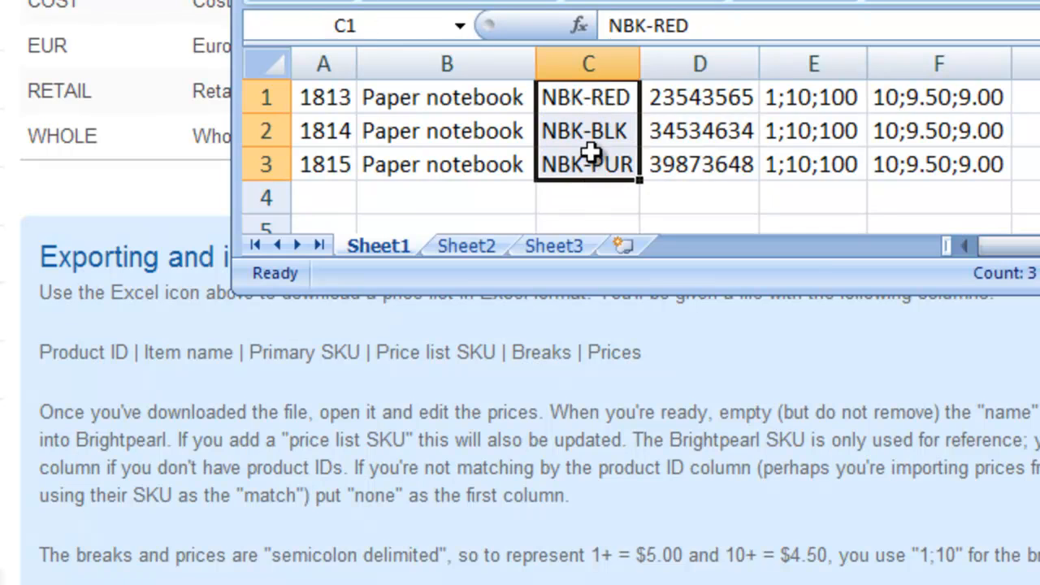
{"action": "key", "text": "Delete"}
{"action": "left_click_drag", "start_coordinate": [351, 98], "coordinate": [333, 163]}
{"action": "key", "text": "Delete"}
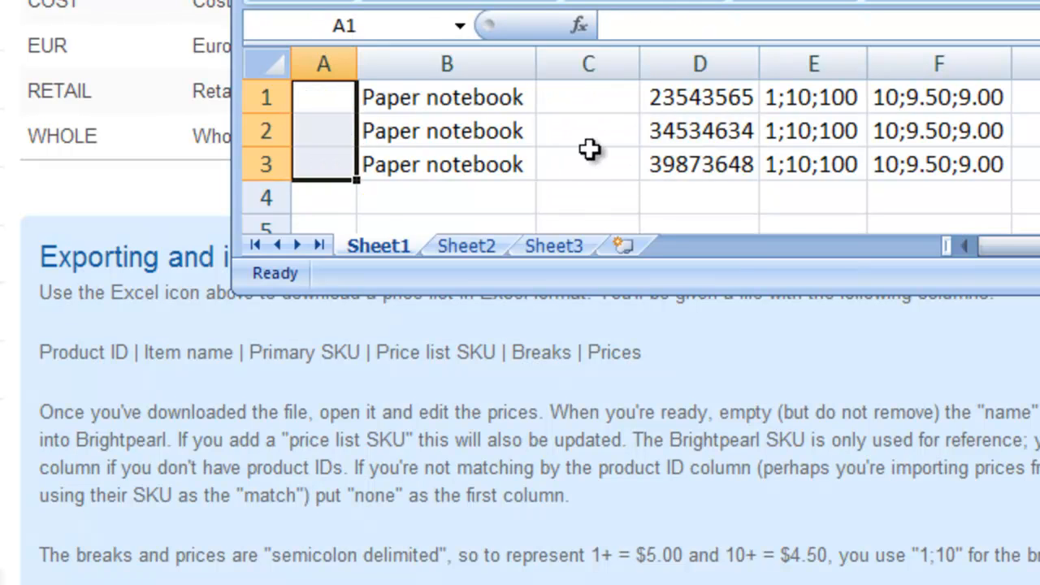
{"action": "left_click", "coordinate": [599, 167]}
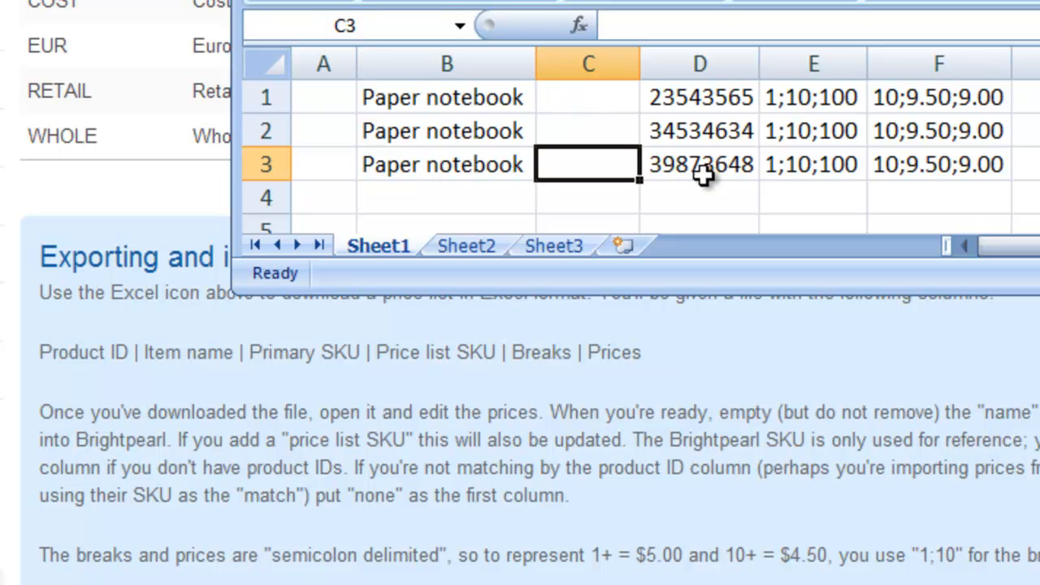
Enter 1 as a placeholder in the emptied product ID column, starting with cells A1 and A2.
{"action": "left_click_drag", "start_coordinate": [330, 100], "coordinate": [331, 161]}
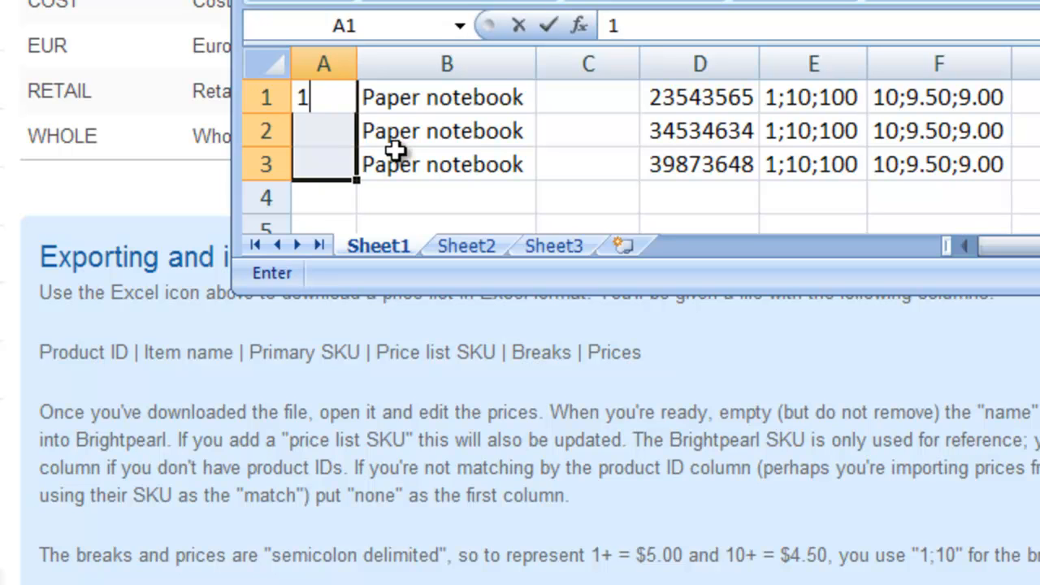
{"action": "type", "text": "1"}
{"action": "key", "text": "Return"}
{"action": "type", "text": "1"}
{"action": "key", "text": "Return"}
{"action": "type", "text": "1"}
{"action": "left_click", "coordinate": [398, 156]}
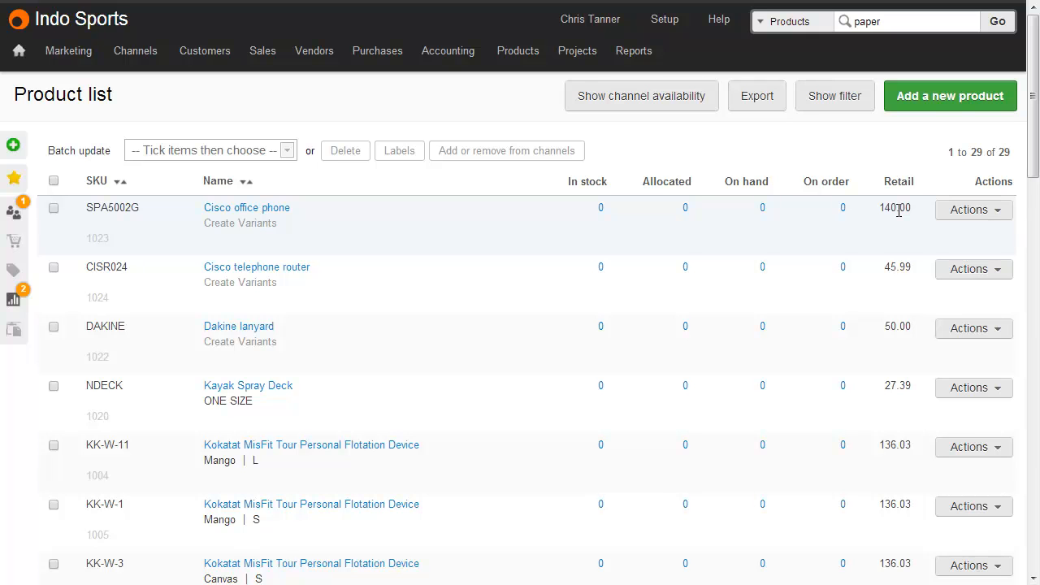
Filter the product list to display Cost and Euro RETAIL prices alongside the Retail prices.
{"action": "left_click", "coordinate": [850, 109]}
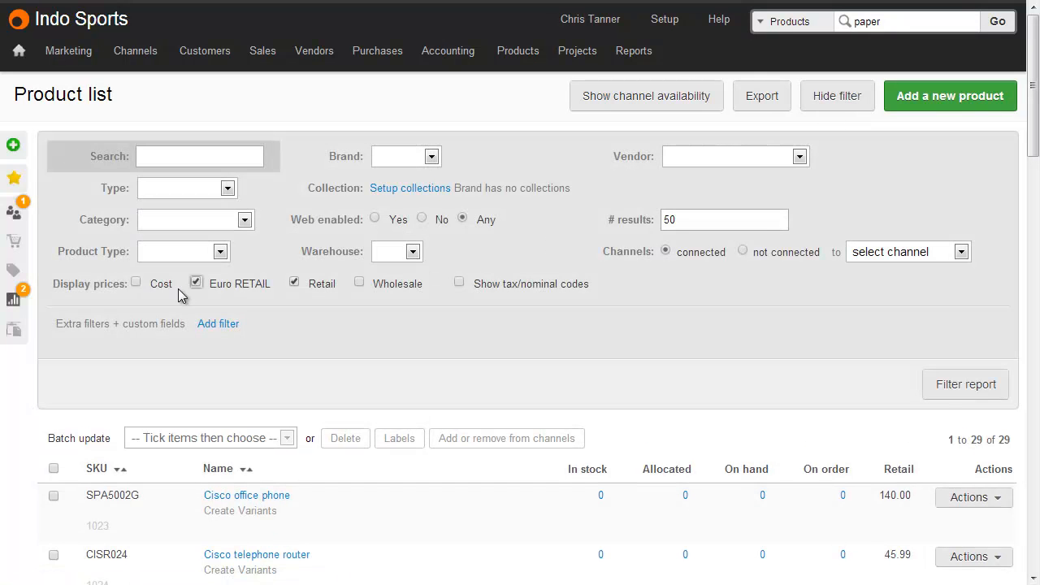
{"action": "left_click", "coordinate": [169, 286]}
{"action": "left_click", "coordinate": [947, 388]}
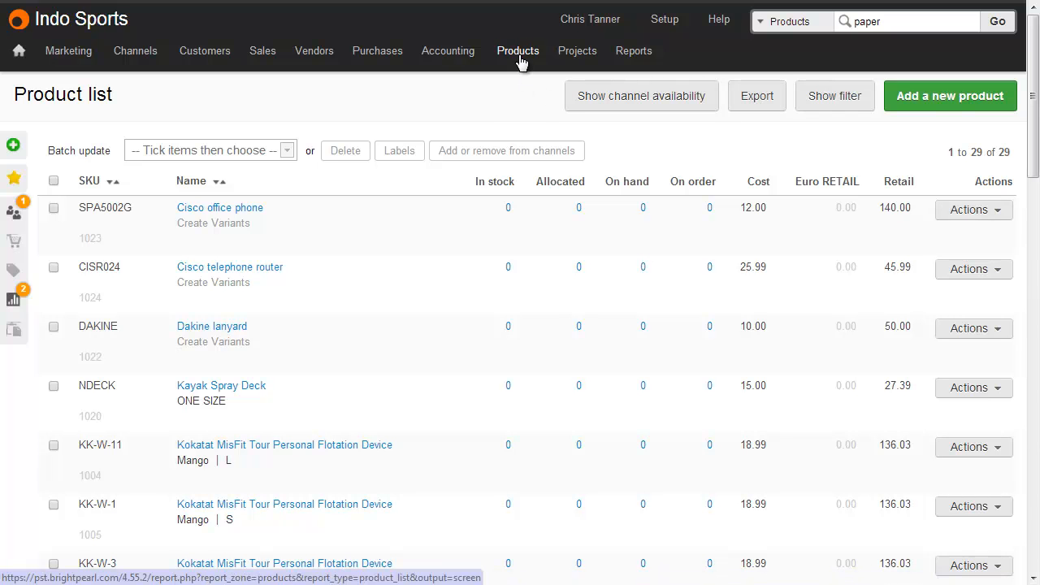
Open the price lists setup page for products.
{"action": "mouse_move", "coordinate": [521, 58]}
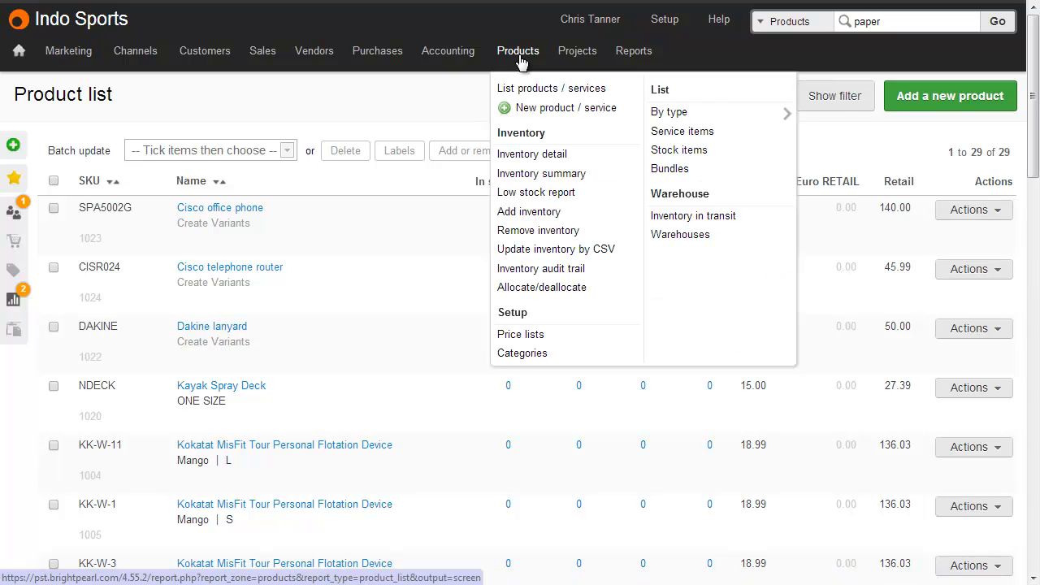
{"action": "left_click", "coordinate": [550, 338]}
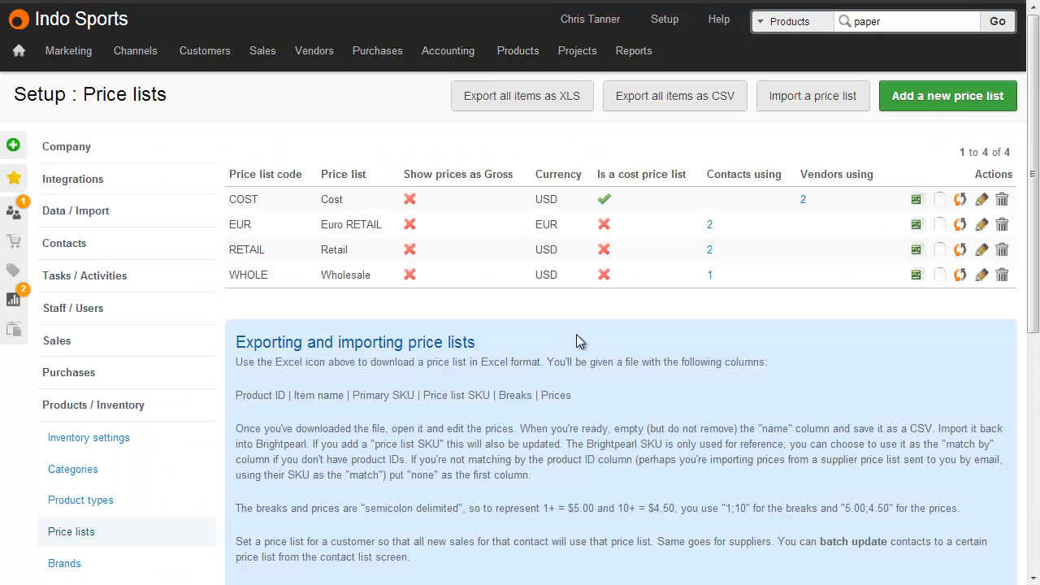